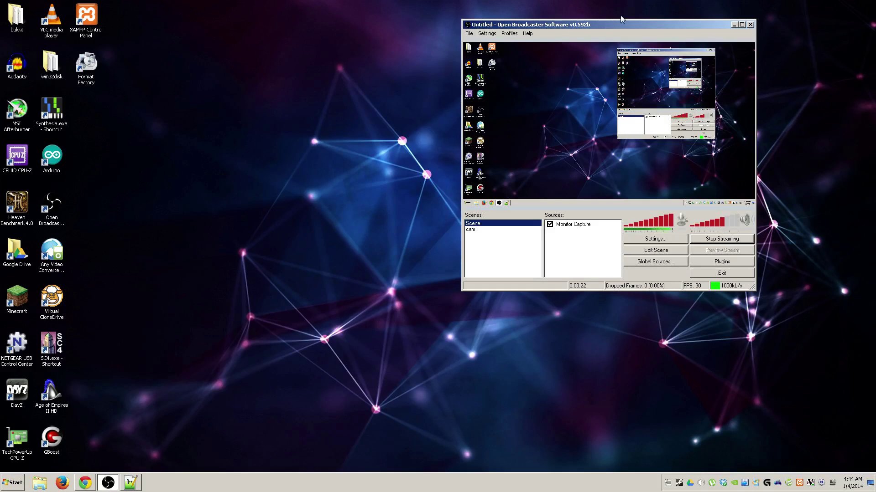
Step: Drag the OBS window toward the right side of the desktop
drag(620, 25, 697, 33)
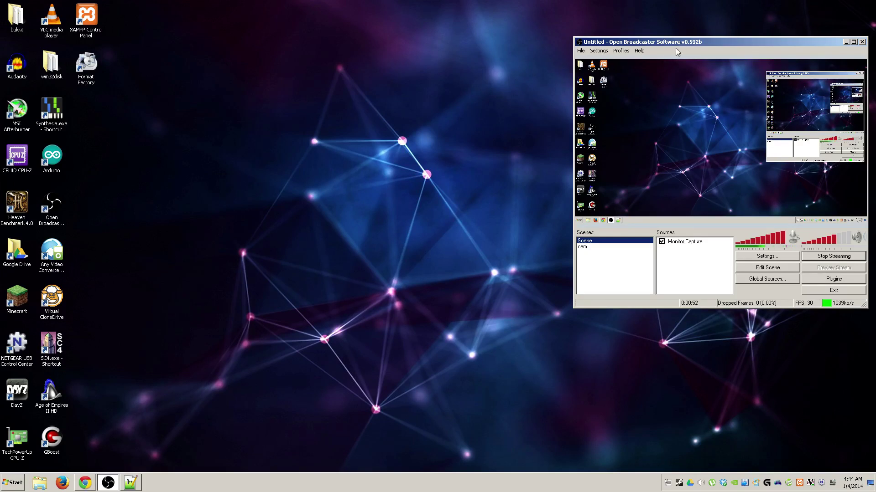
click(127, 485)
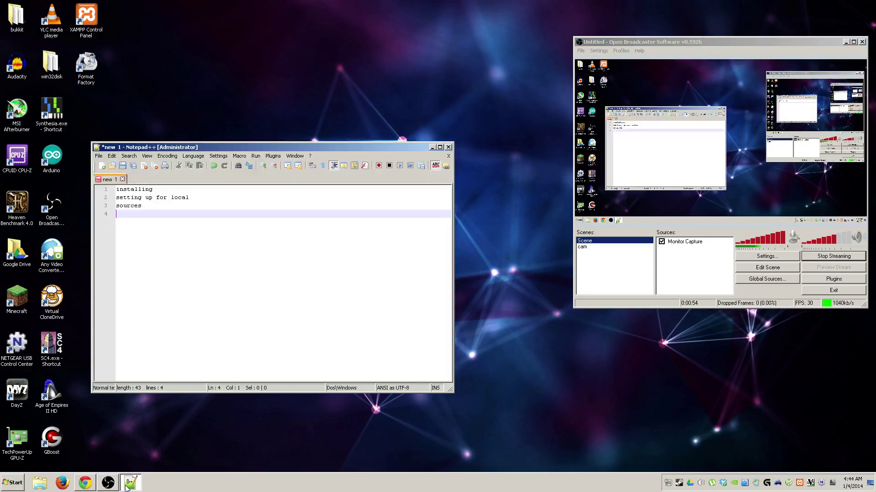
click(127, 486)
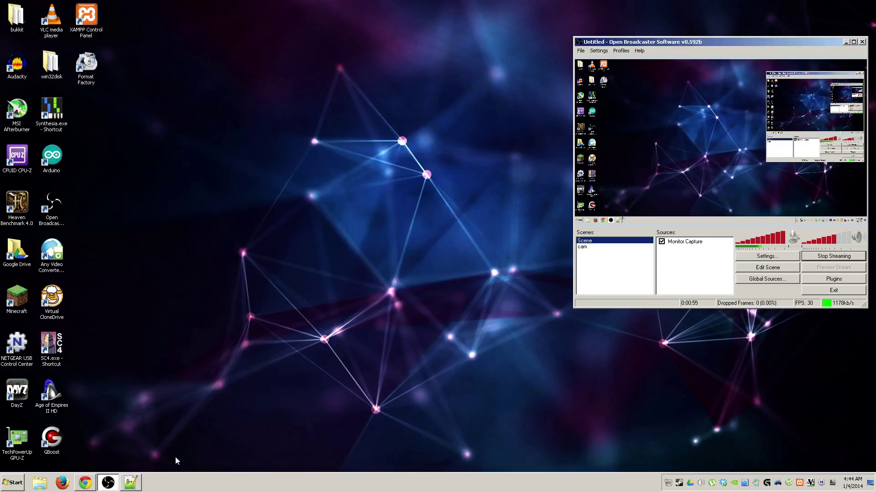
click(86, 483)
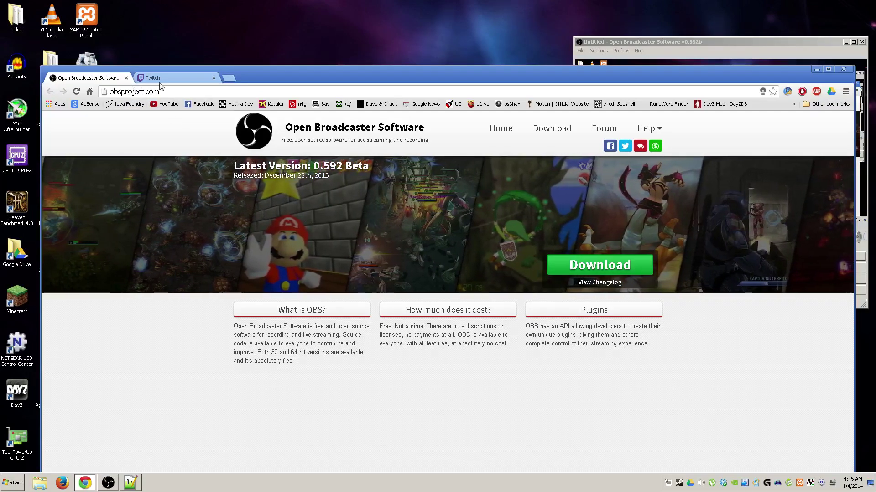
click(815, 69)
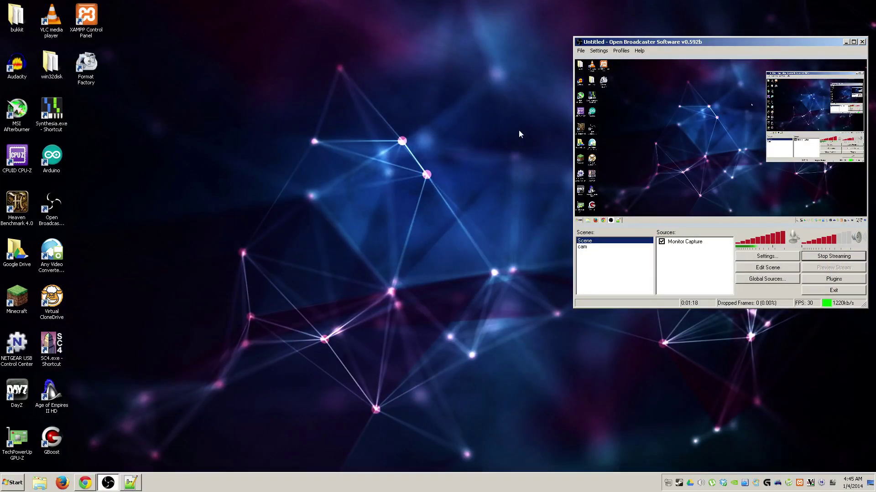
Step: Open the Settings dialog, move it up-left, and show the Encoding page (CBR, 1000 kb/s, AAC 128)
click(599, 52)
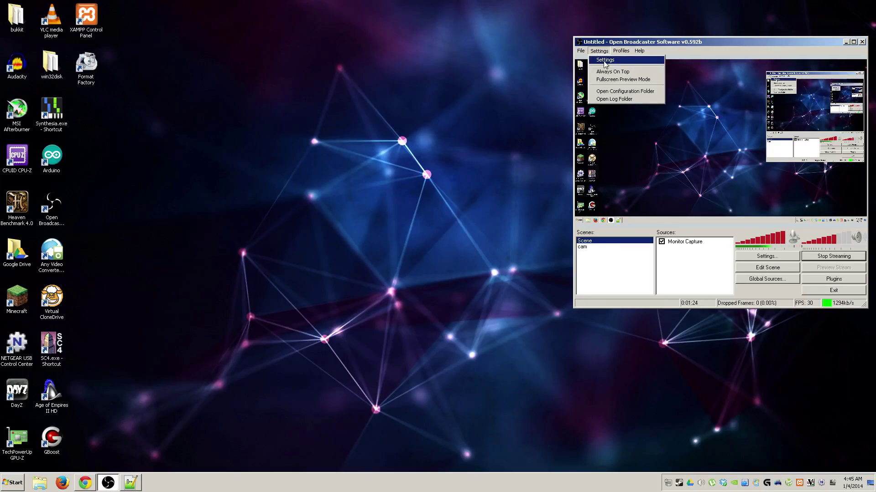
click(605, 62)
drag(488, 90, 389, 41)
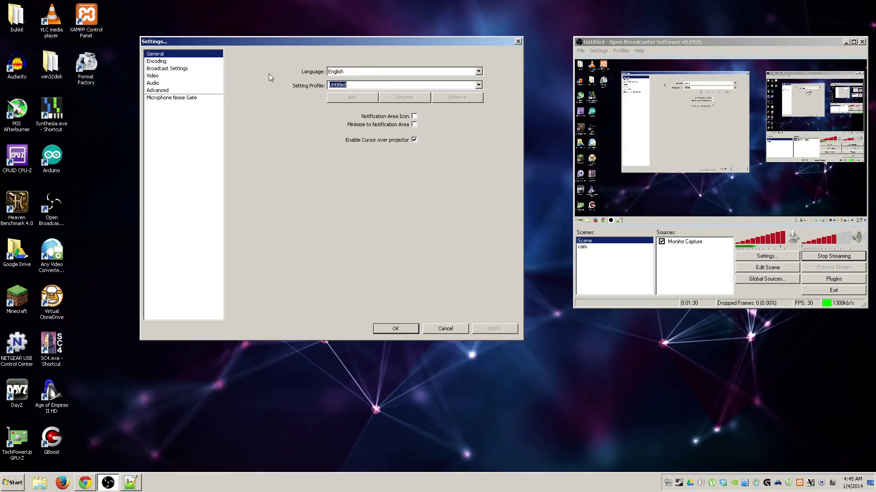
click(176, 62)
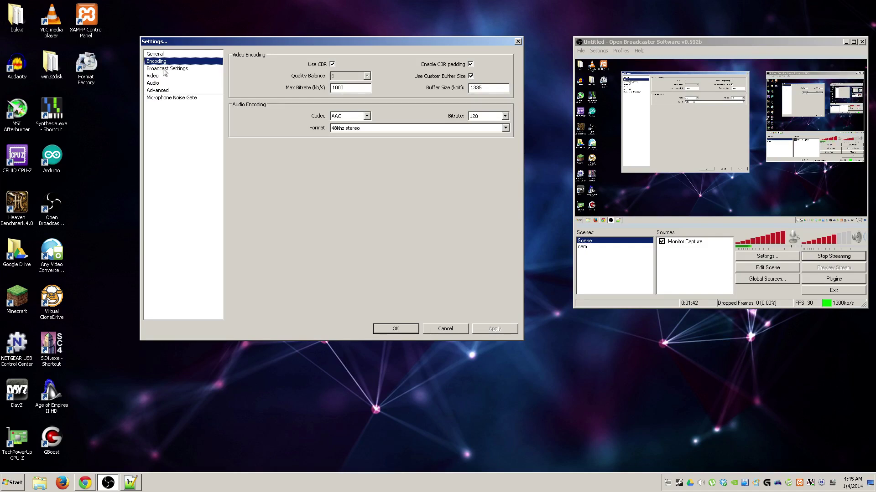
Step: Set the Broadcast Settings mode to File Output Only, recording to E:\review.mp4
click(165, 69)
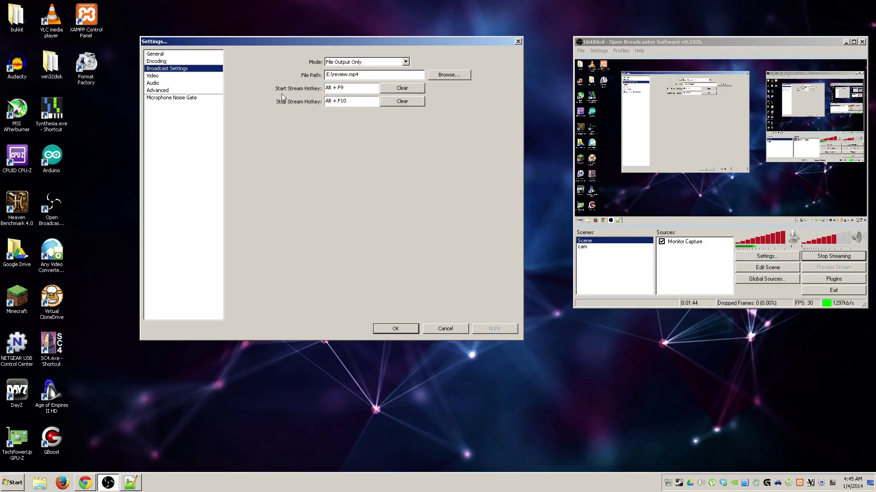
click(406, 62)
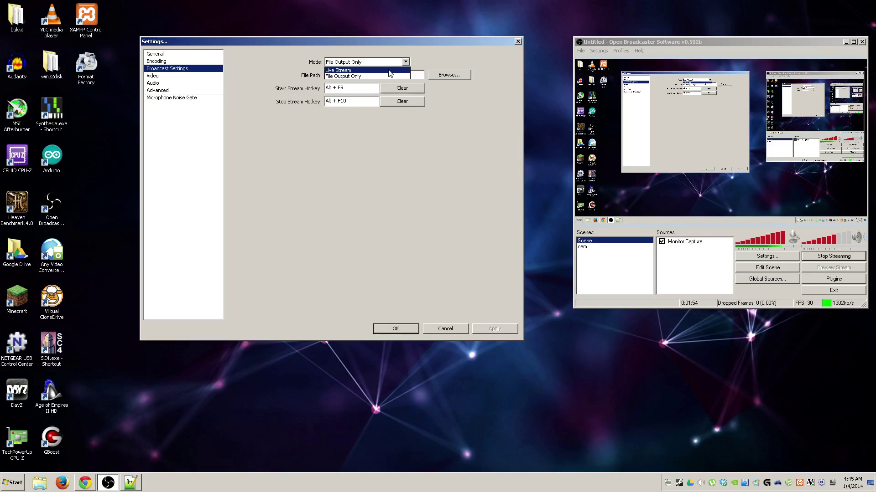
click(350, 76)
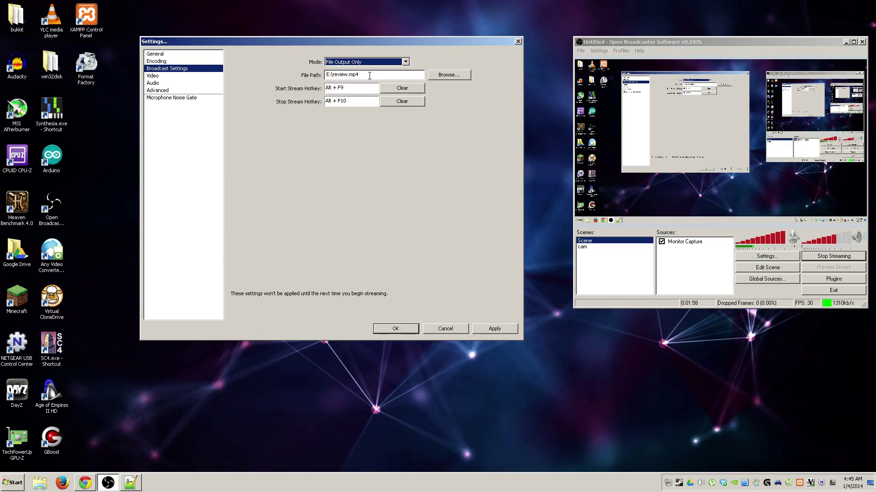
click(369, 75)
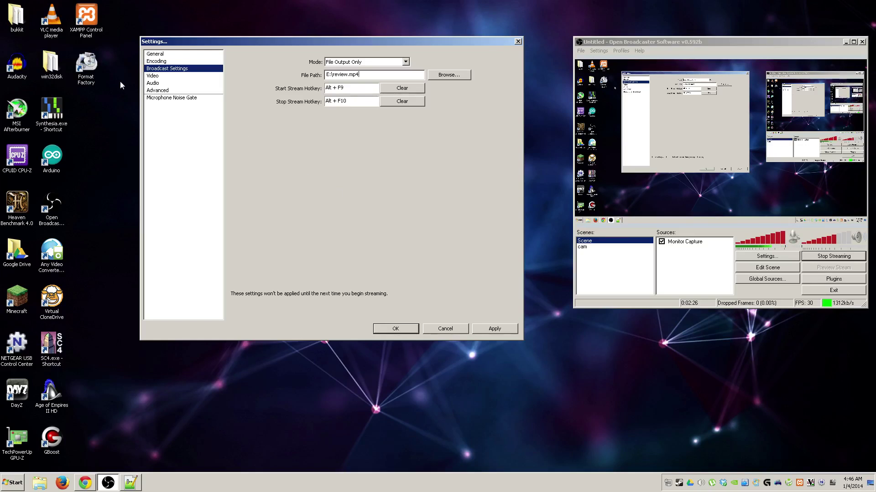
Step: Show the Video settings without saving pending changes, leaving the video adapter unchanged
click(165, 76)
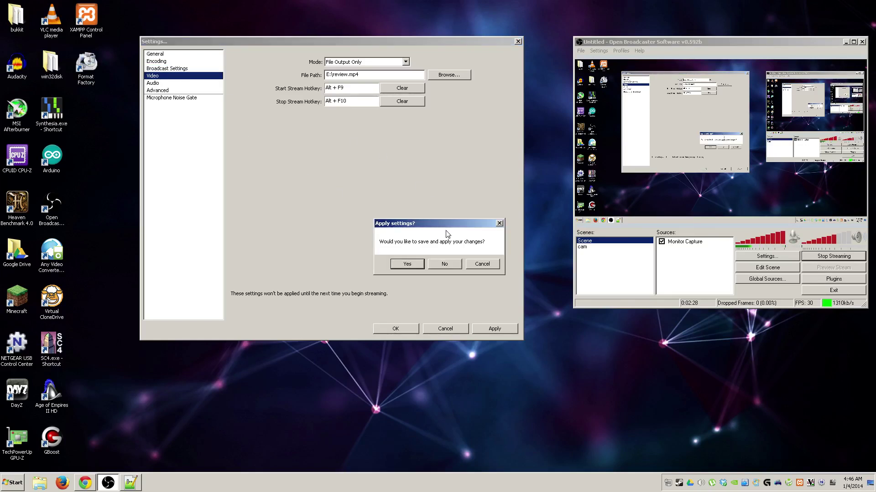
click(456, 265)
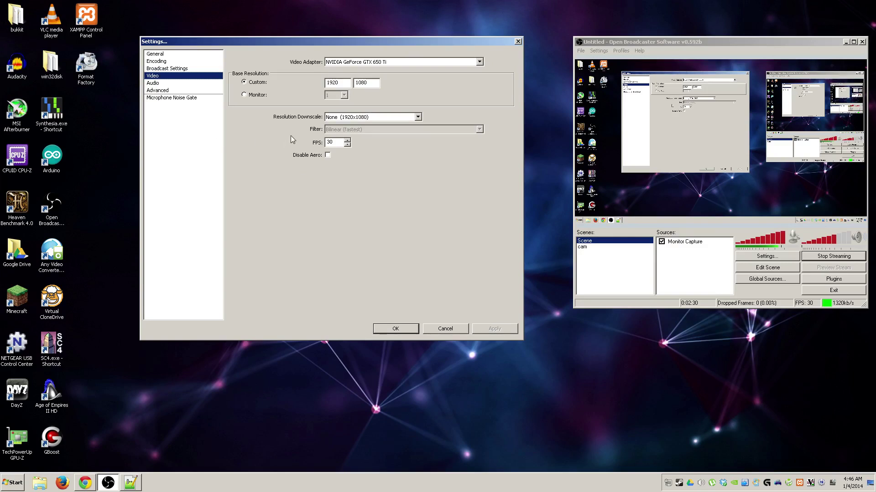
click(480, 61)
click(479, 62)
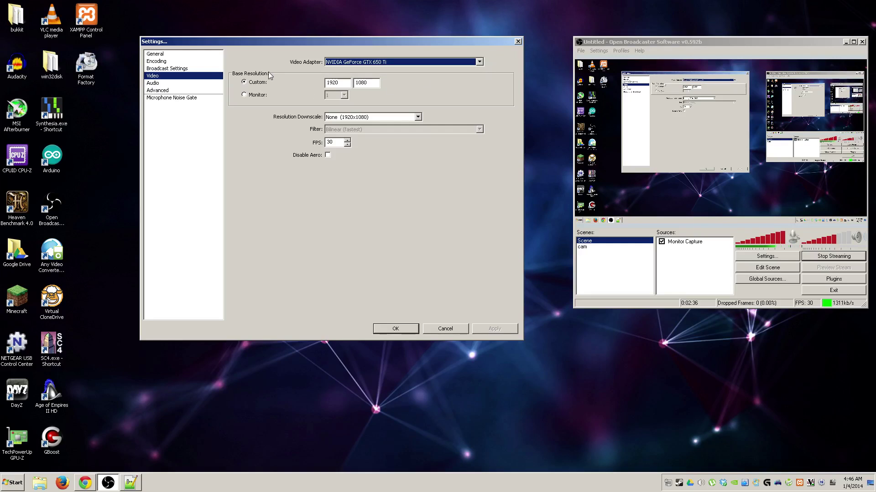
Step: Keep the custom 1920x1080 base resolution with no downscale, then go to Audio unsaved
click(260, 96)
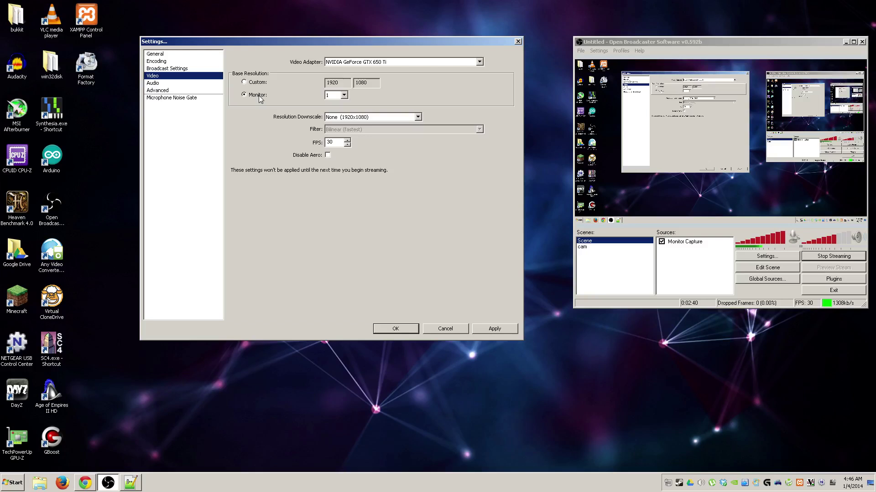
click(344, 95)
click(341, 104)
click(254, 83)
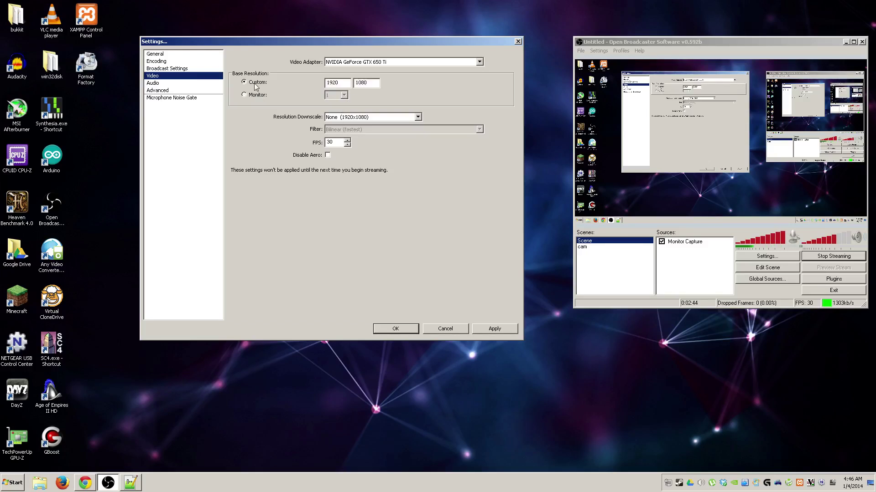
click(418, 117)
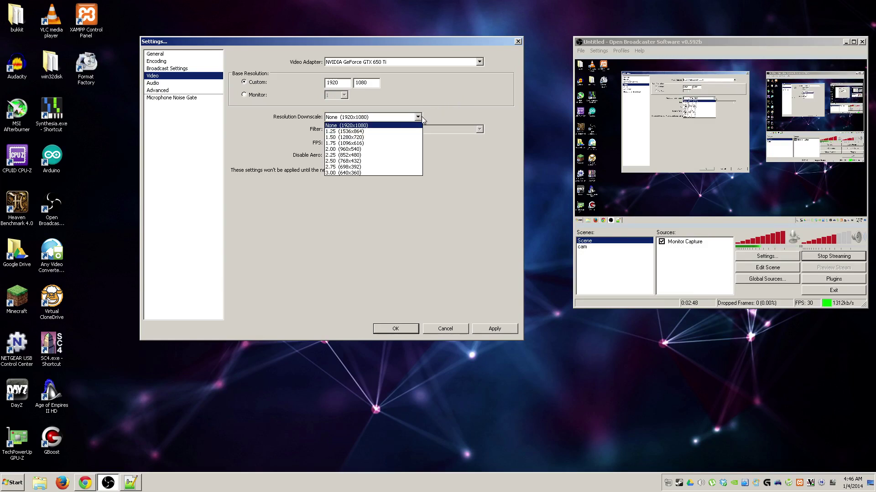
click(378, 125)
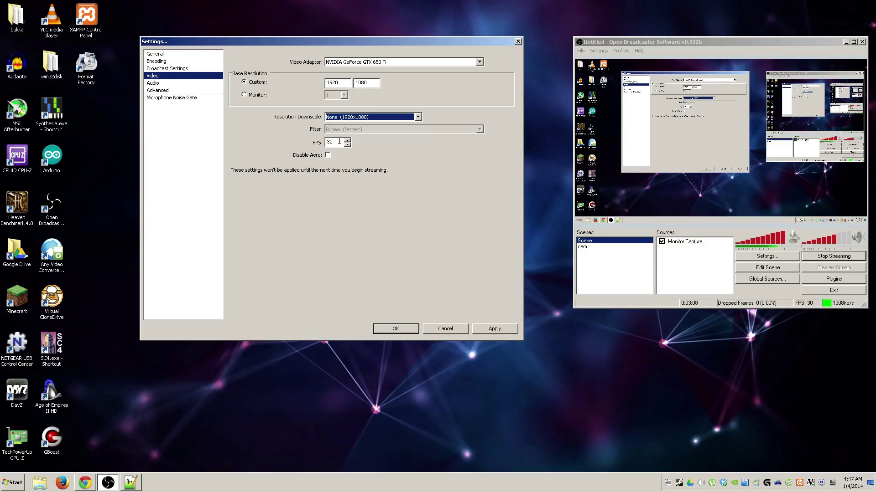
click(178, 83)
click(445, 264)
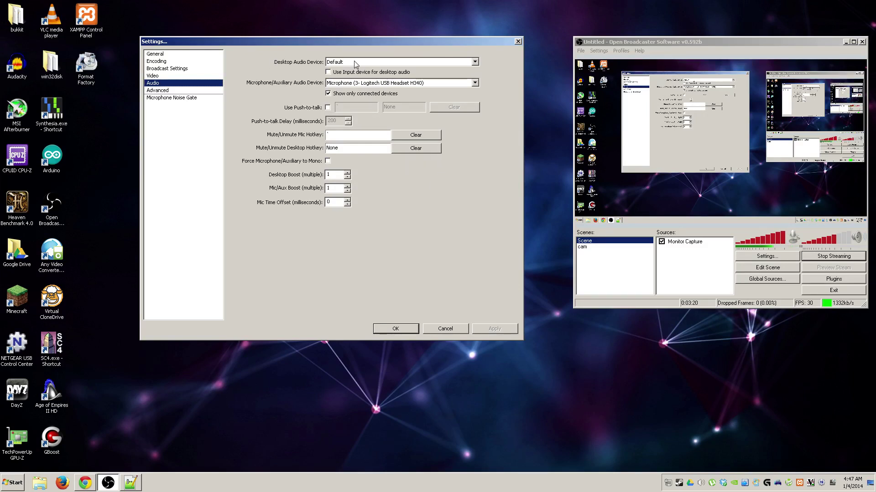
Step: Leave desktop audio on Default and keep the Logitech USB Headset H340 as microphone
click(475, 62)
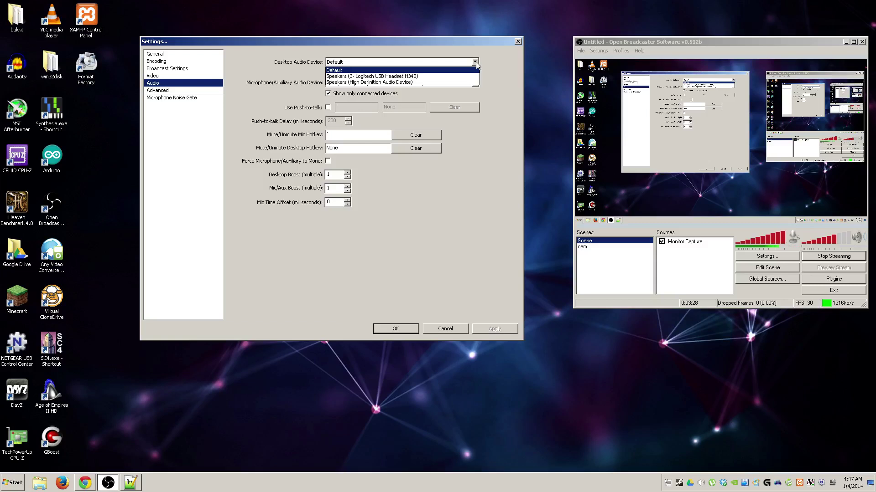
click(475, 62)
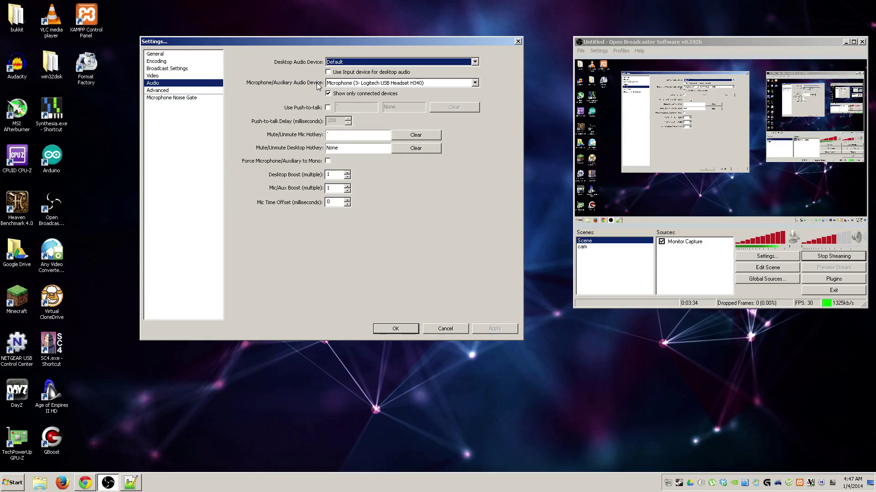
click(475, 83)
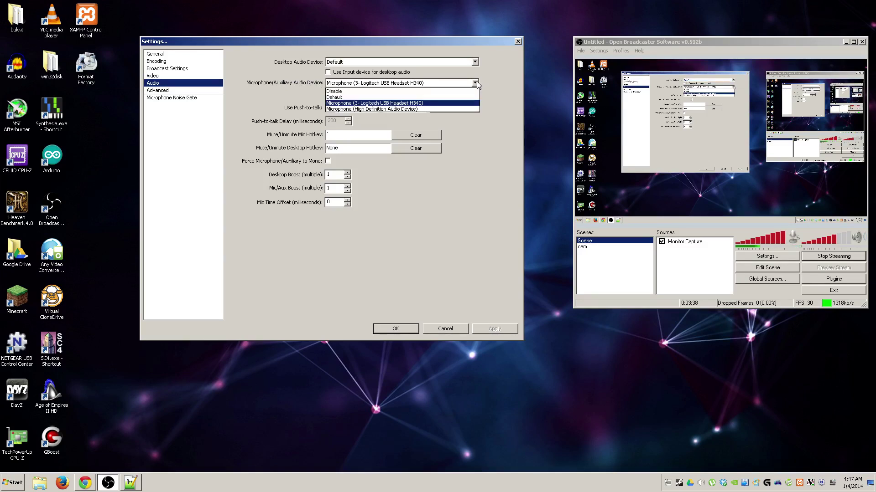
click(475, 83)
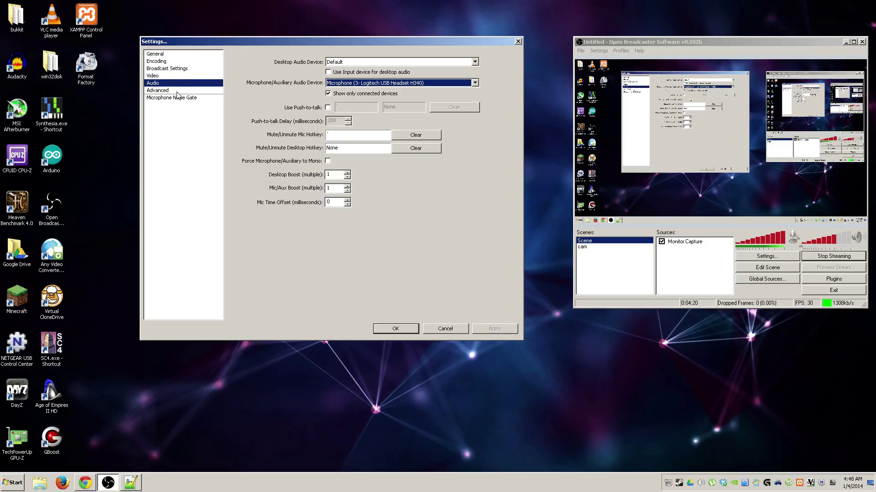
Step: Check the Advanced page keeping the veryfast x264 preset, then view Microphone Noise Gate settings
click(178, 91)
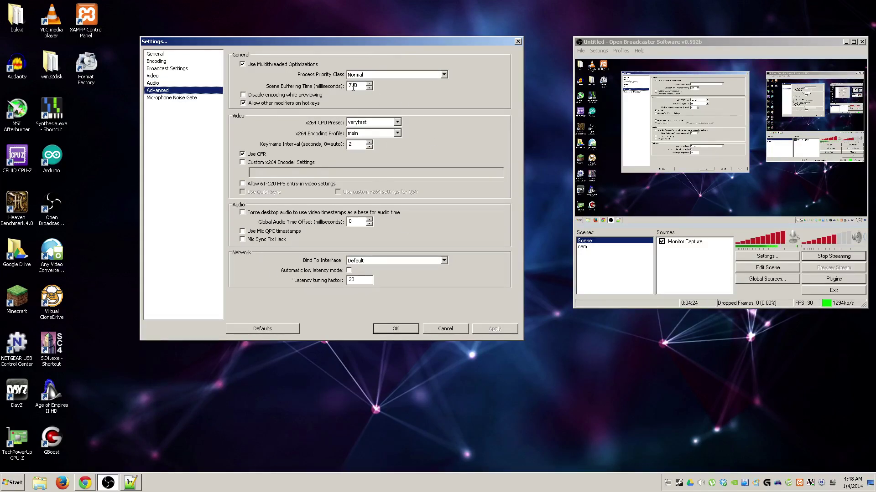
click(397, 122)
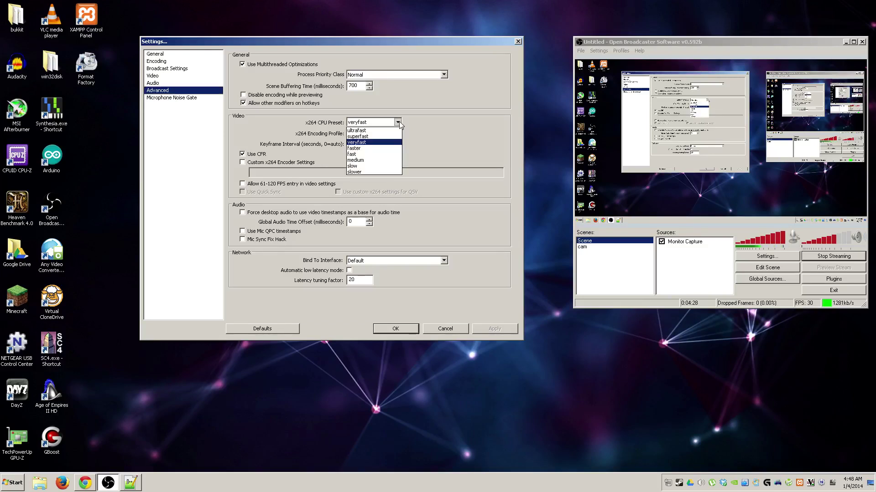
click(399, 121)
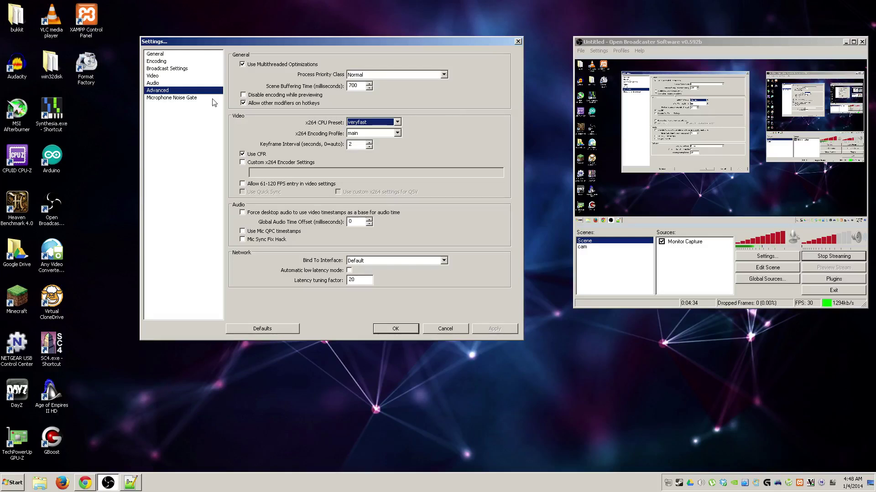
click(174, 98)
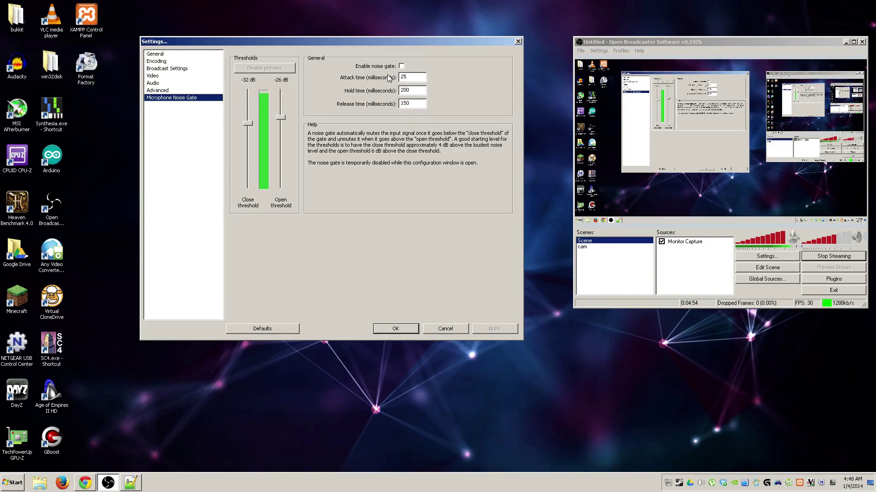
Step: Return to the Advanced settings page
click(182, 91)
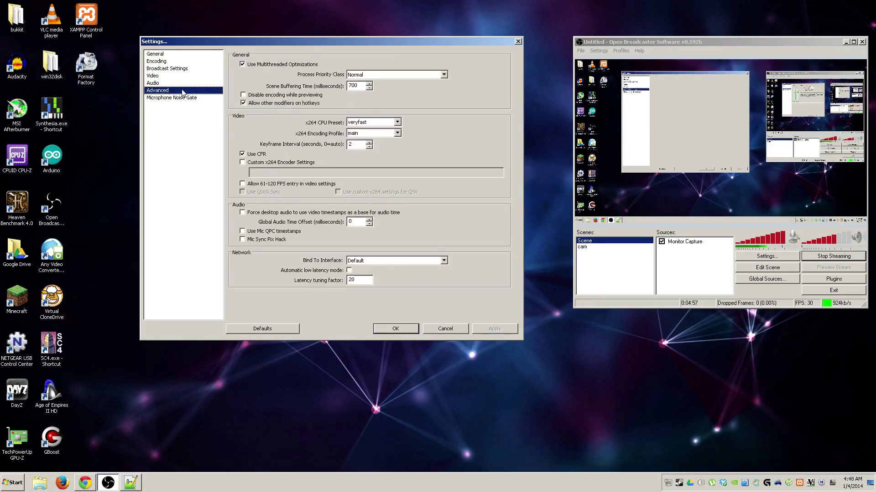
Step: Close Settings without saving and centre the OBS main window on the screen
click(441, 330)
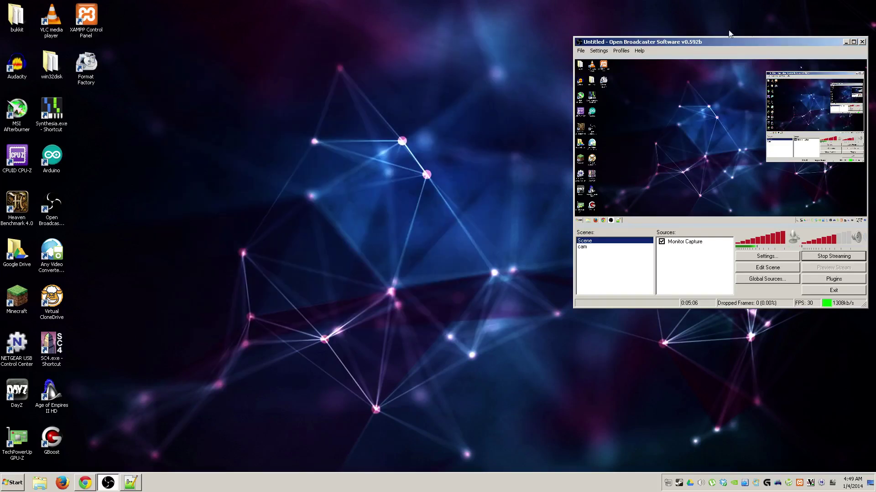
drag(744, 43, 476, 67)
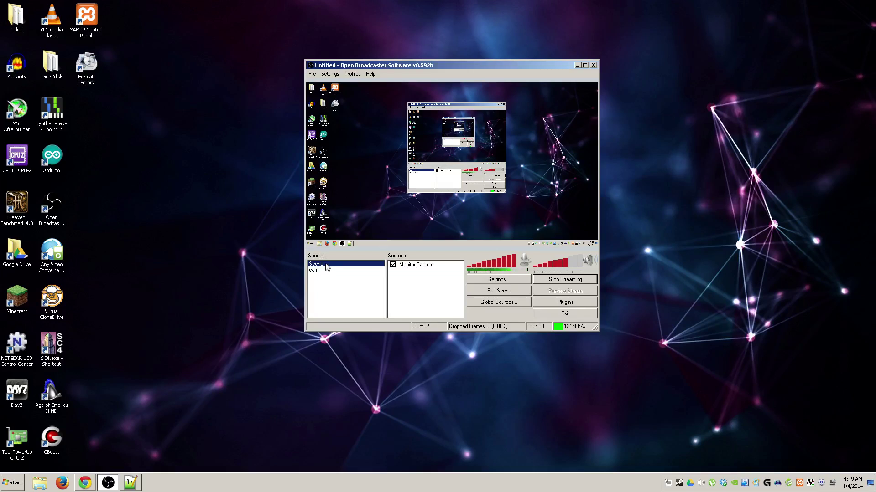
click(426, 269)
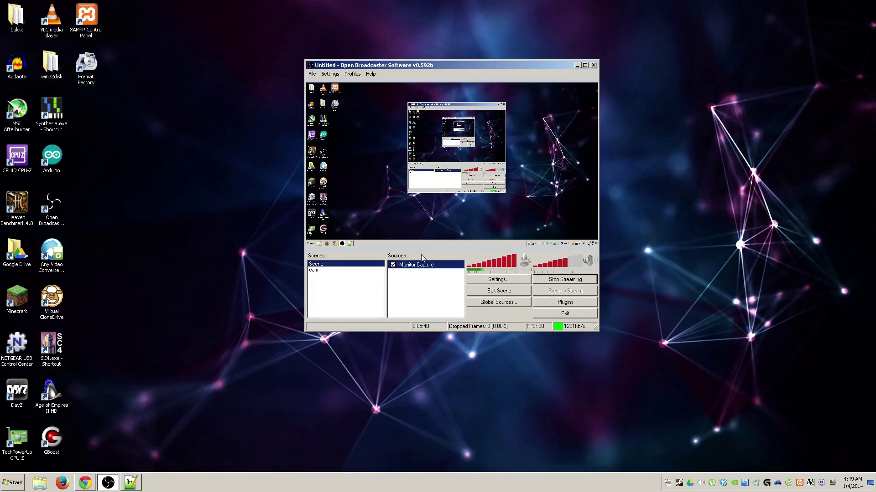
click(424, 289)
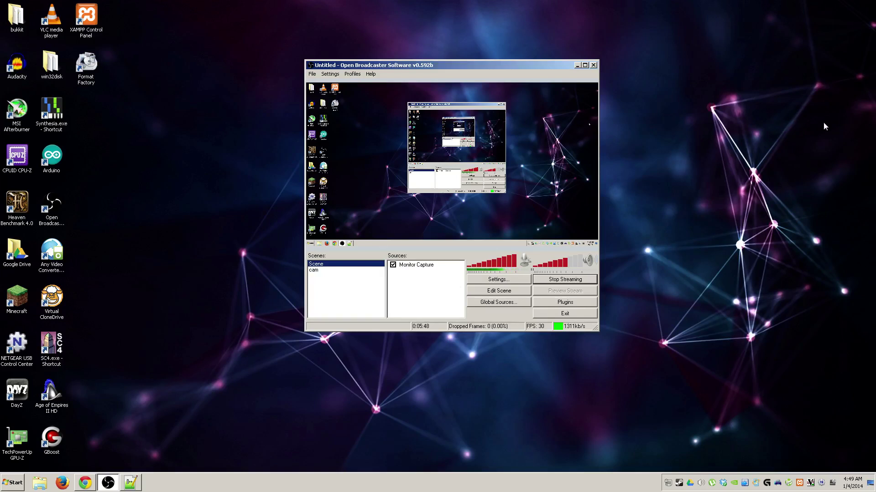
Step: Add a Video Capture Device source named 'webcam1'
right_click(402, 283)
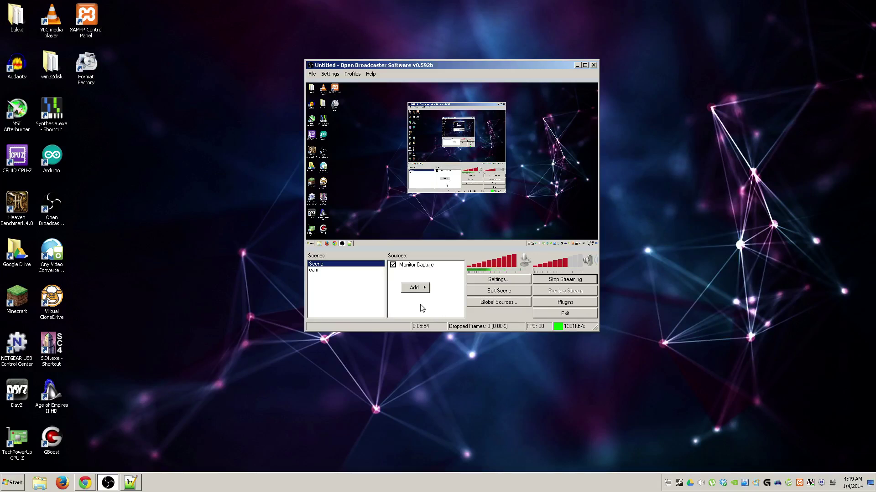
right_click(442, 282)
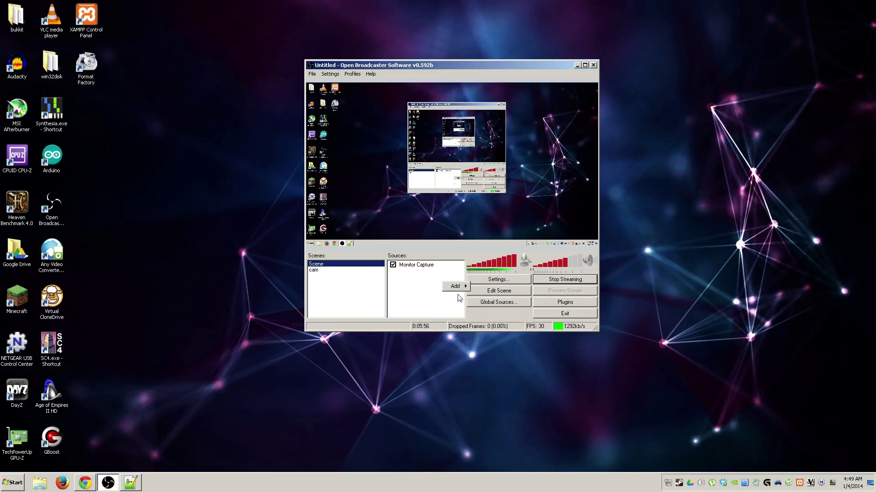
mouse_move(463, 290)
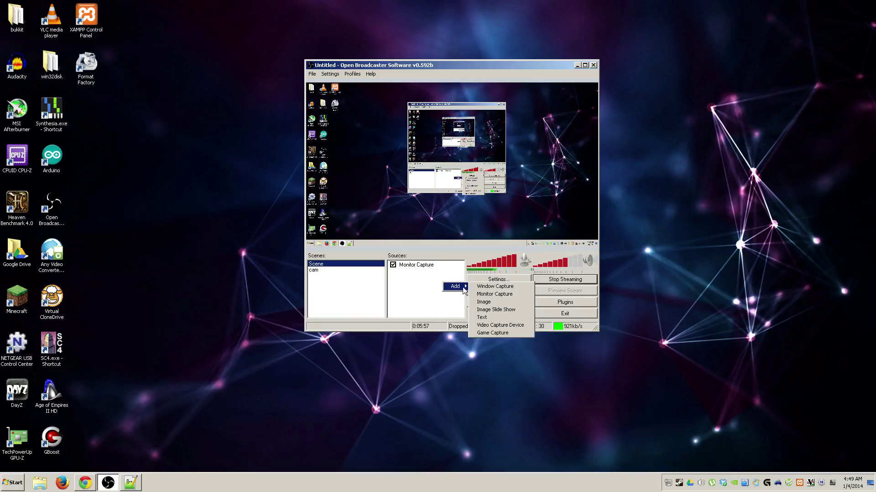
click(528, 326)
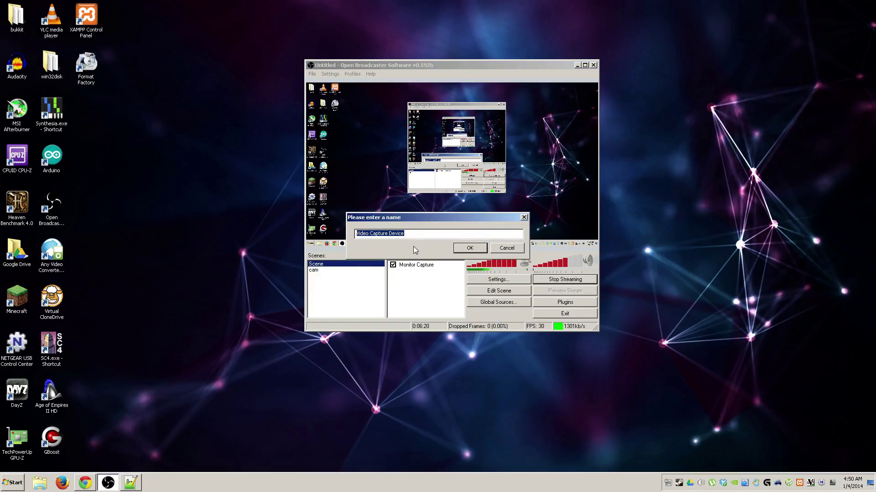
text(web)
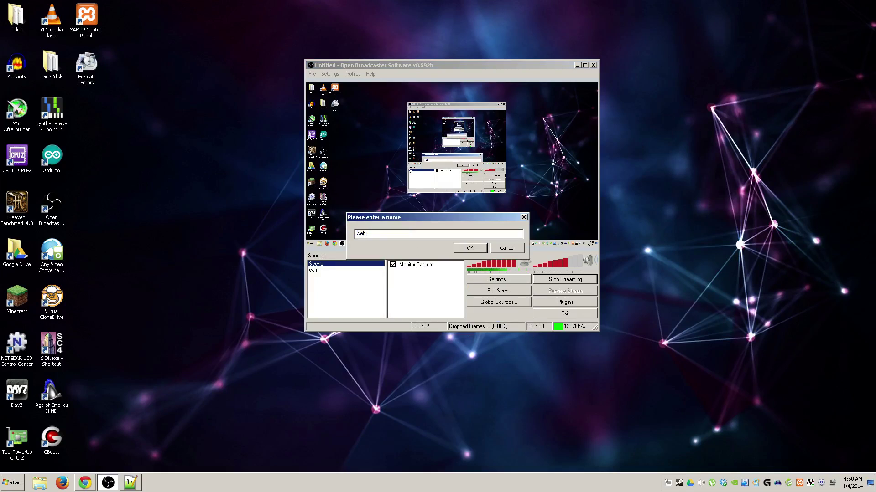
text(cam1)
key(Return)
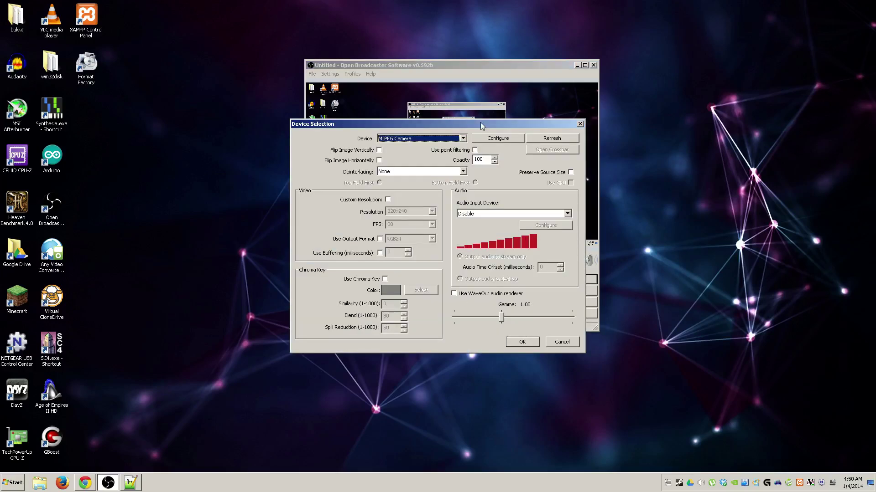
Step: Move the device settings beside OBS and choose MJPEG Camera as the capture device
drag(480, 123, 238, 89)
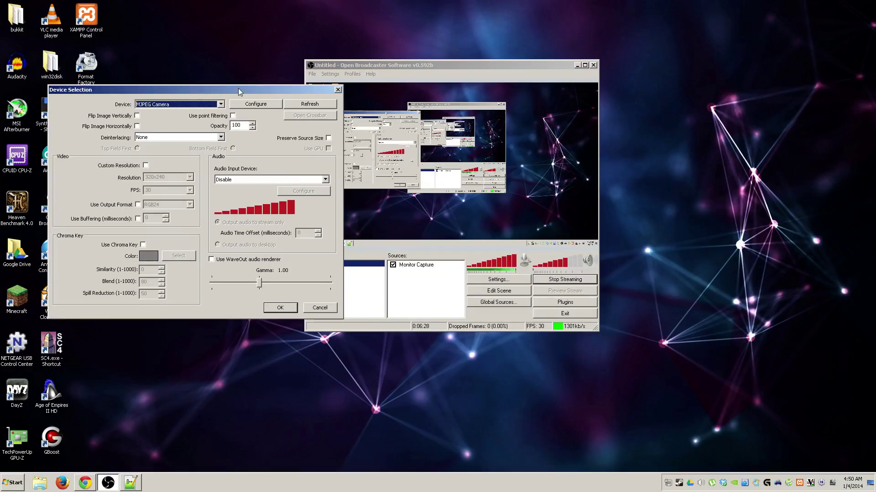
click(221, 106)
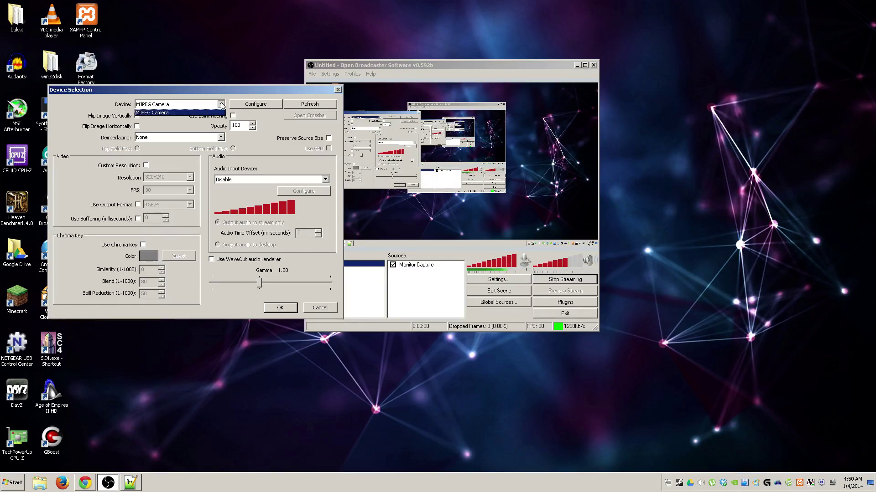
click(221, 105)
click(221, 105)
click(221, 104)
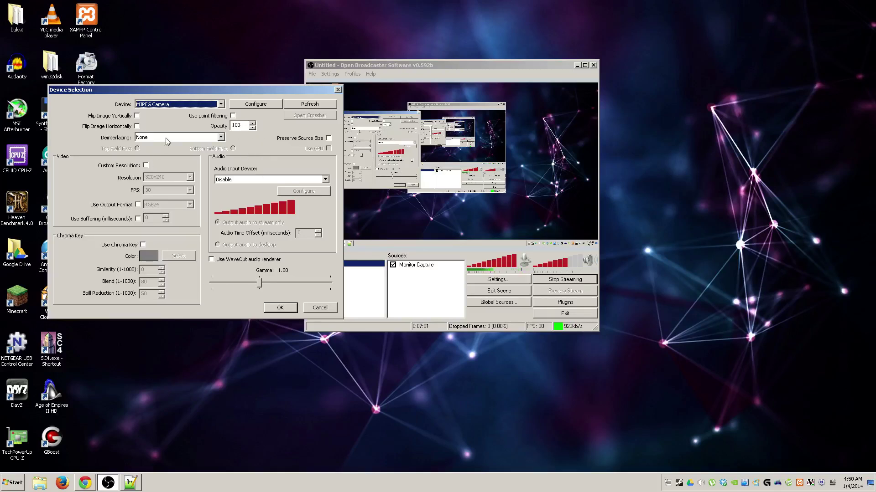
Step: Cancel the camera Device Selection dialog without saving, returning to the Scene and cam list
click(321, 308)
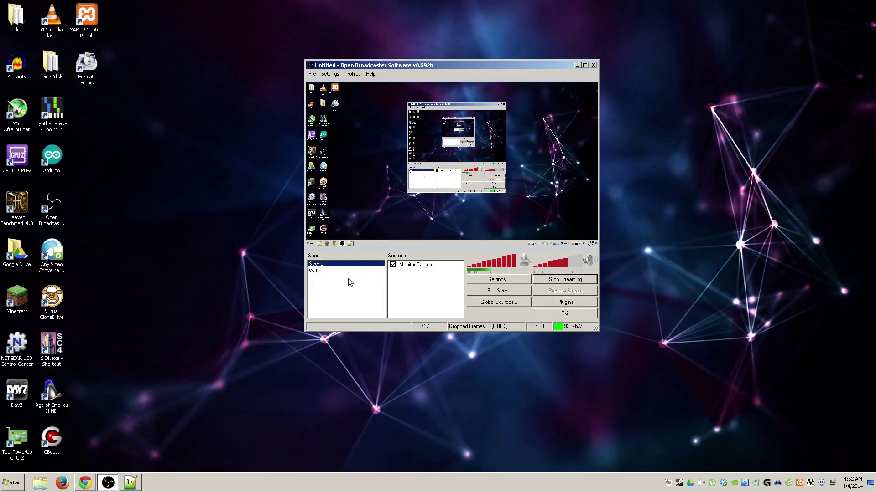
Step: Add a third scene named 'sup awe4some gameplay' to the Scenes list
right_click(323, 281)
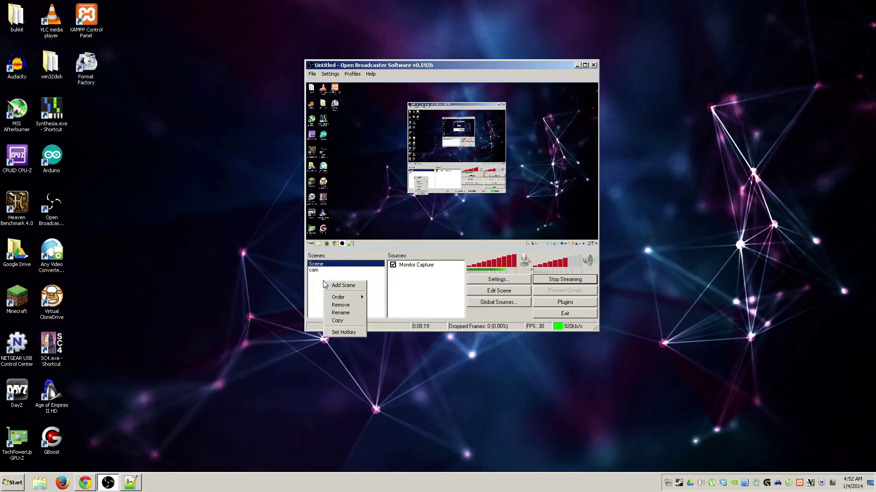
click(353, 292)
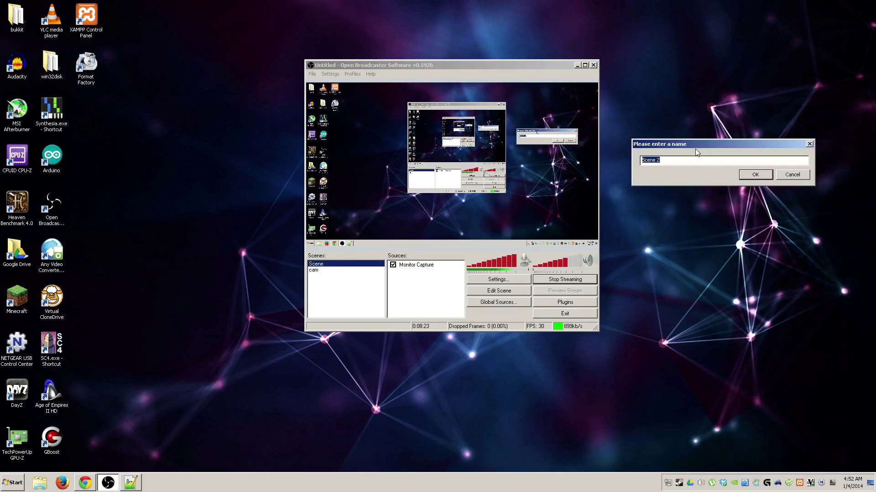
text(sup awe4some gameplay)
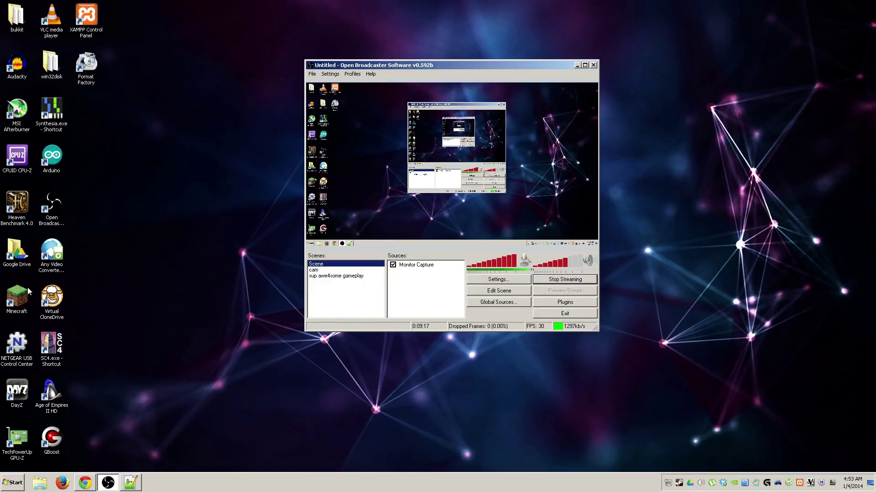
Step: Launch Age of Empires II HD, skip its intro to the main menu, and return to OBS
double_click(52, 391)
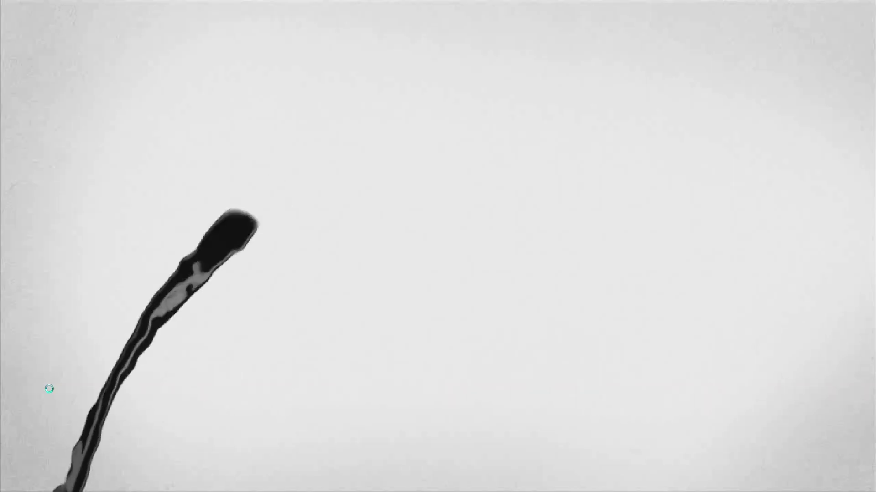
click(182, 312)
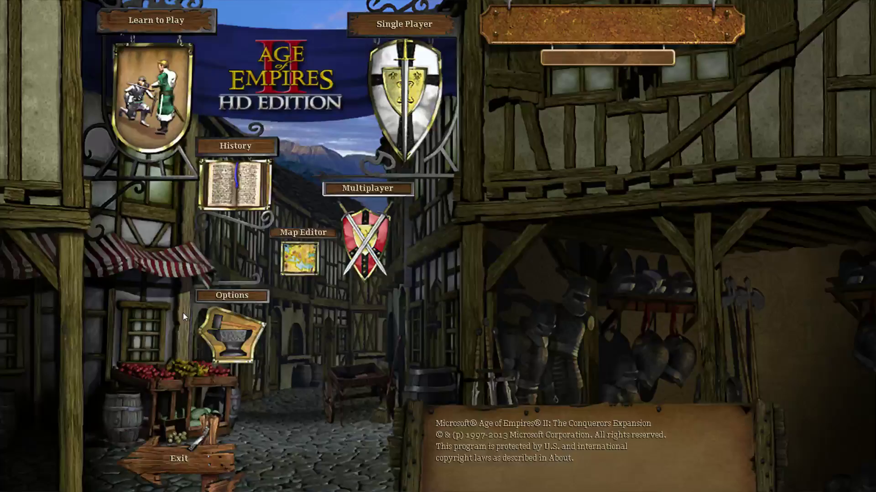
key(alt+Tab)
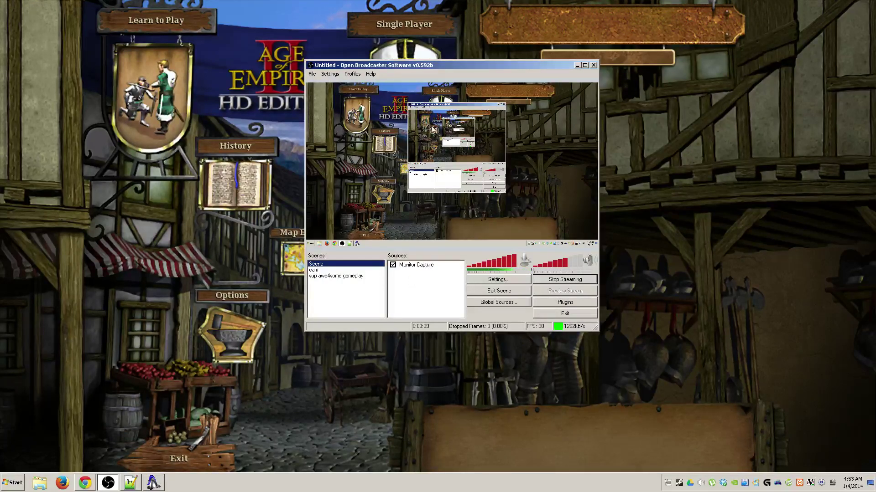
Step: Add a Window Capture source named 'age2hd' and open its properties
right_click(414, 280)
mouse_move(435, 288)
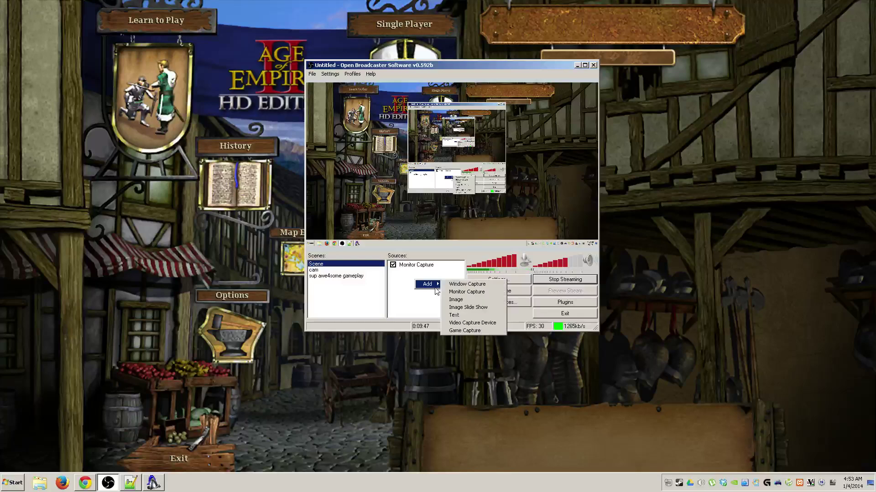
click(470, 287)
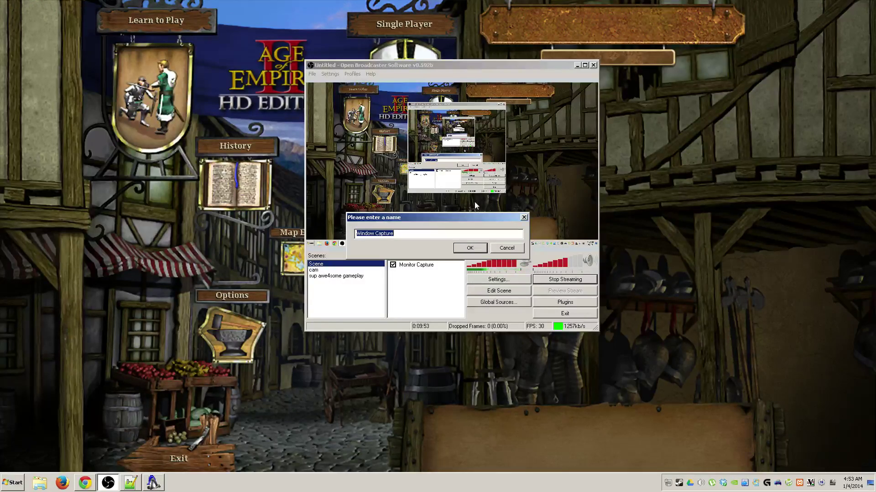
text(age2hd)
key(Return)
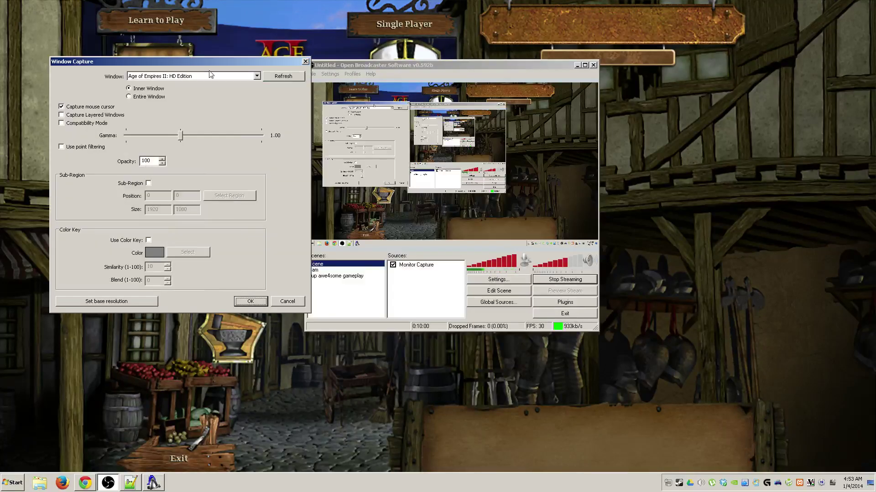
Step: Point age2hd at the entire Age of Empires II: HD Edition window and disable Monitor Capture
click(257, 78)
click(258, 77)
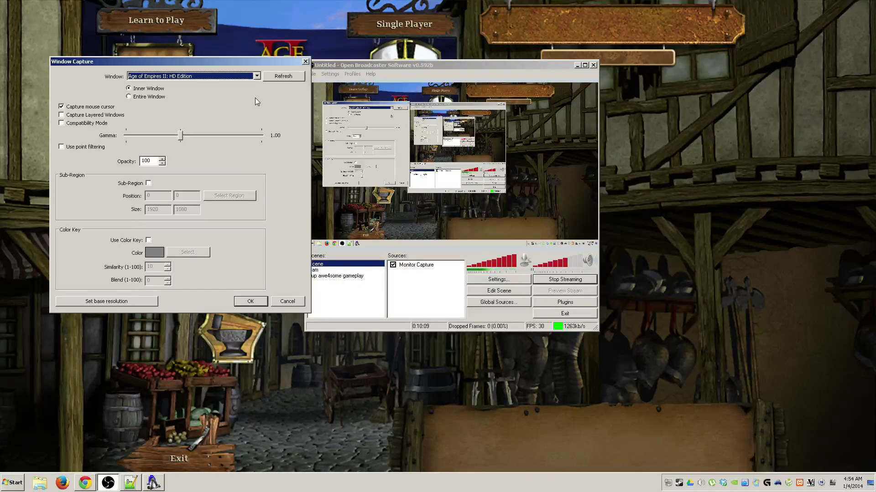
click(287, 79)
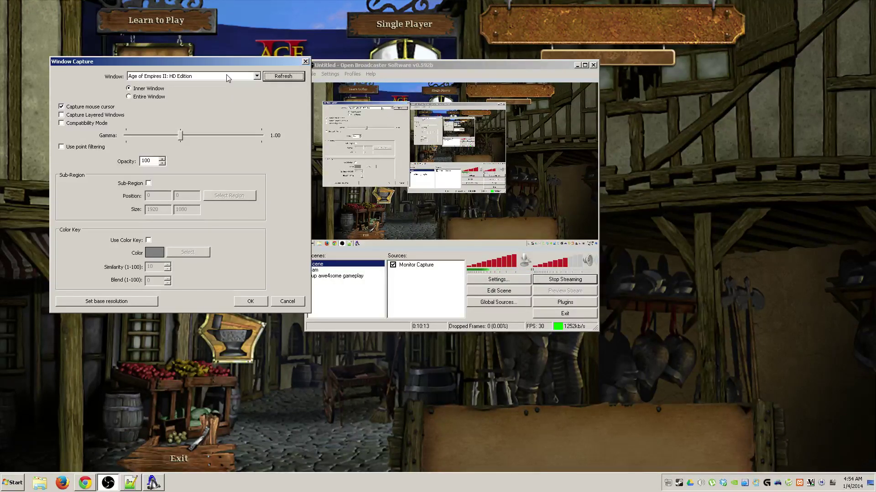
click(158, 100)
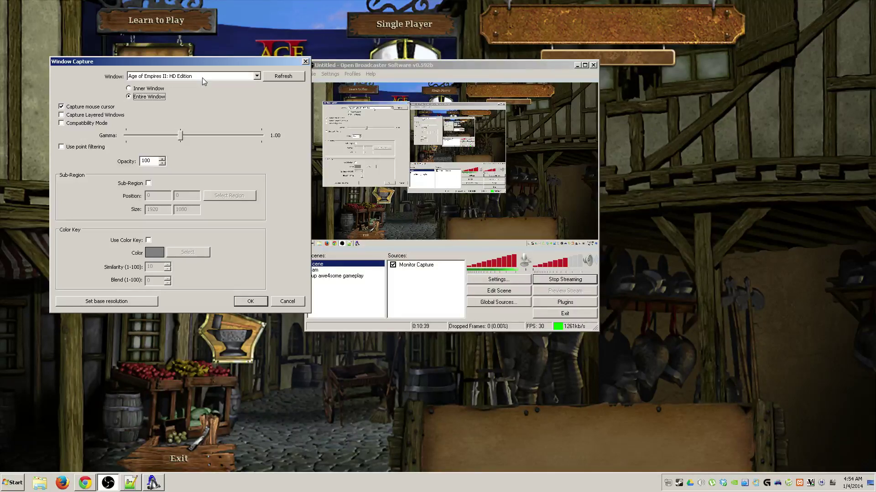
key(Return)
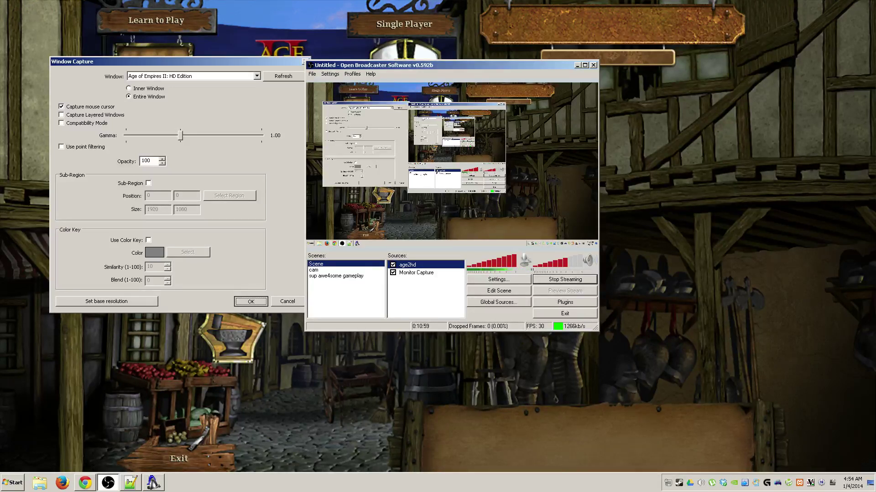
click(393, 273)
Step: Return to Age of Empires II HD, open Single Player, then exit the game to the desktop
click(161, 482)
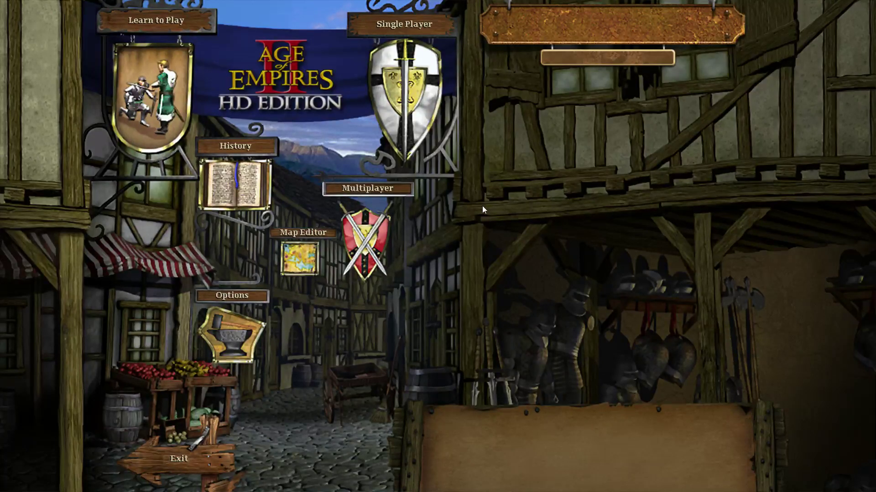
click(402, 104)
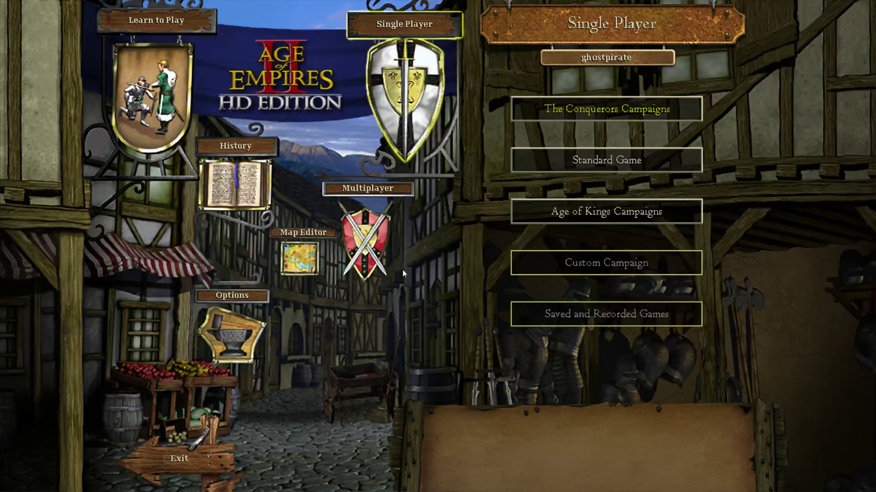
click(203, 467)
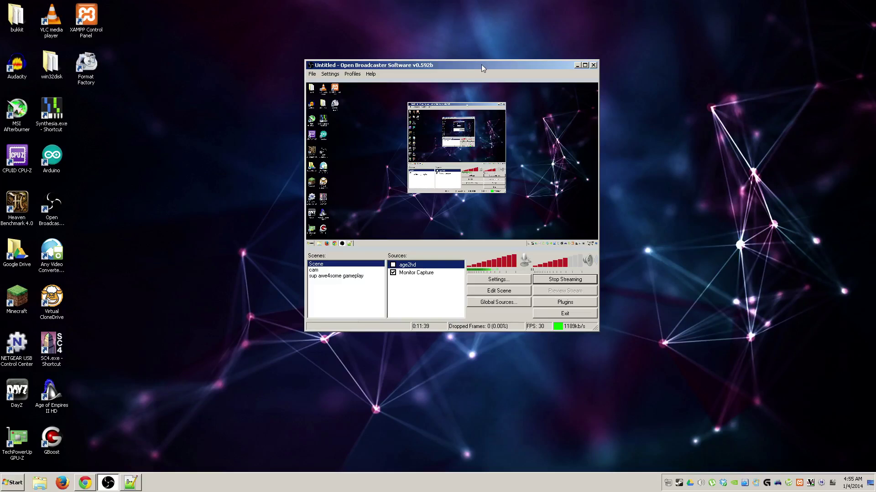
Step: Move the OBS window up and left on the desktop, then fine-tune its position
drag(481, 65, 437, 38)
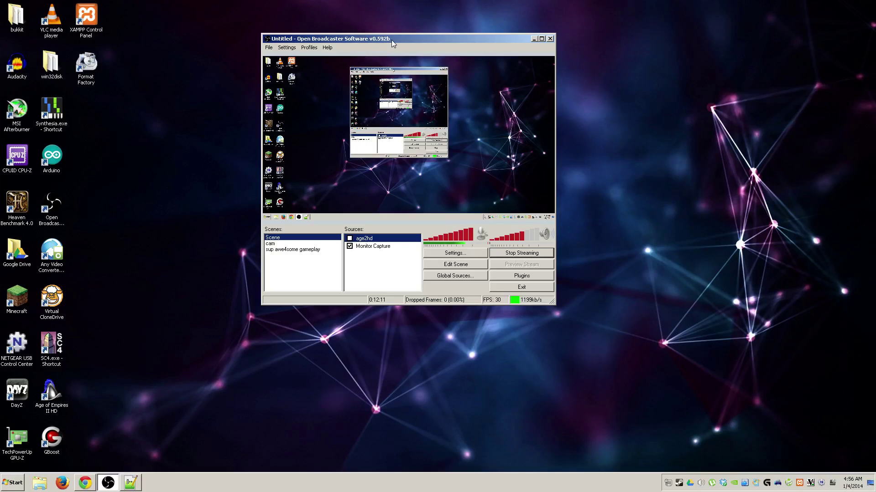
drag(391, 39, 407, 40)
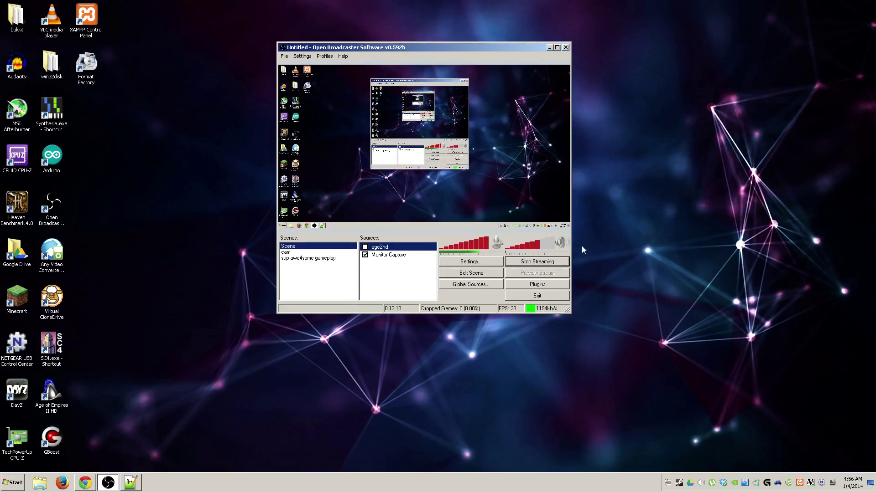